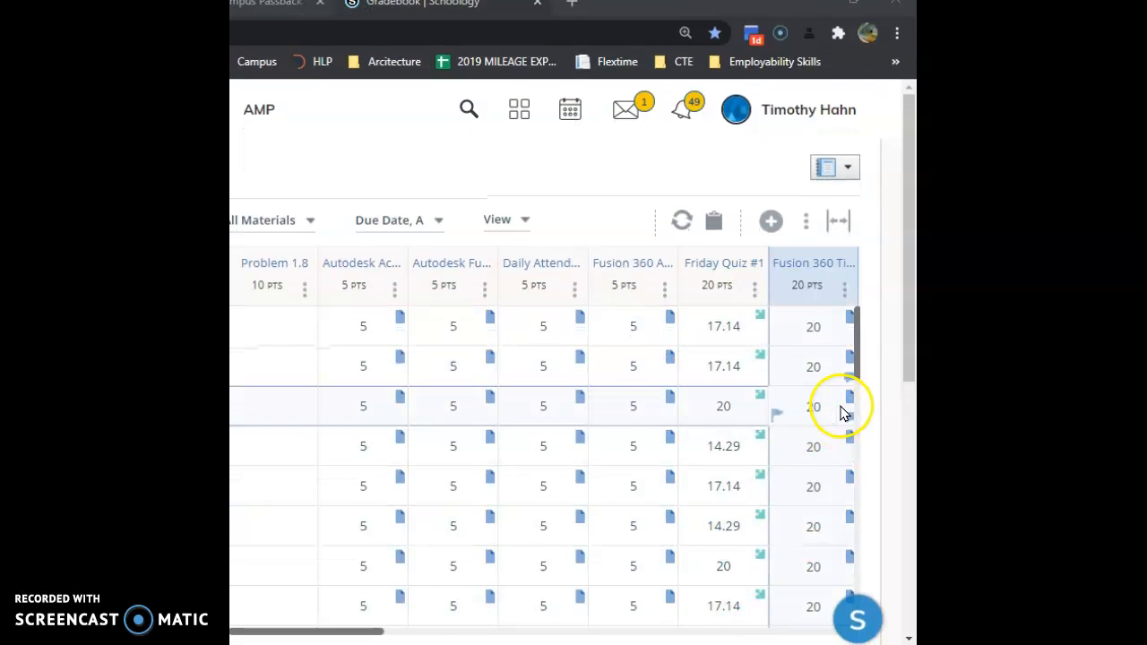
Step: Examine the gradebook's assignment columns, from the Autodesk and Friday Quiz columns to Onshape and Orthographic, for submission icons and exception flags
drag(857, 370, 869, 421)
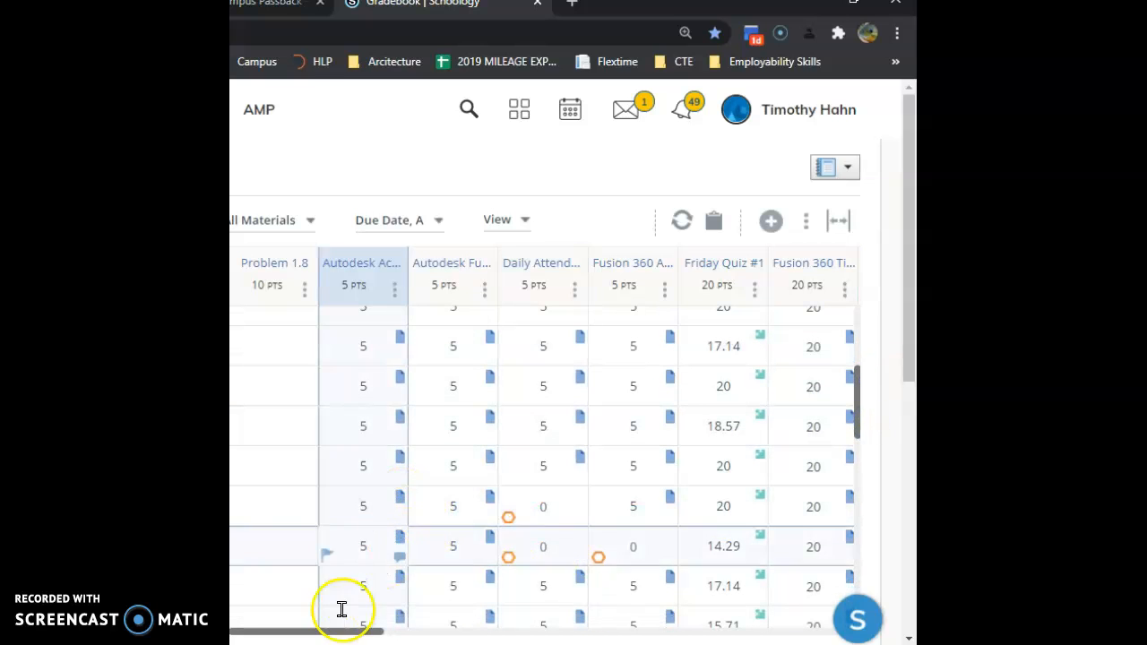
drag(338, 634, 364, 629)
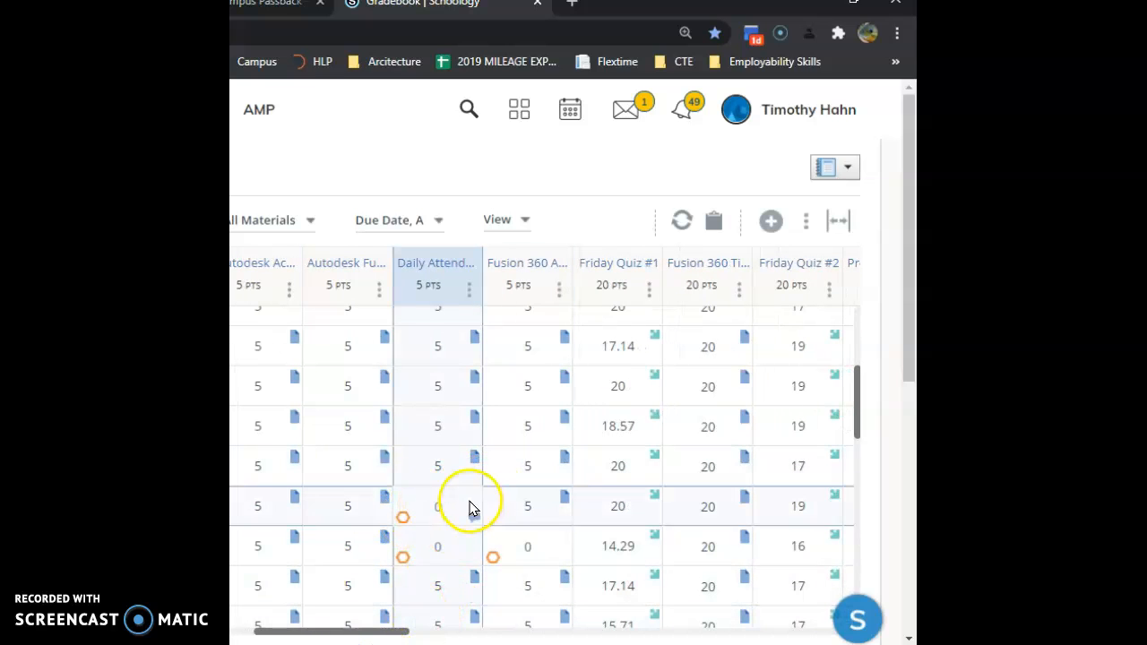
drag(387, 635, 778, 614)
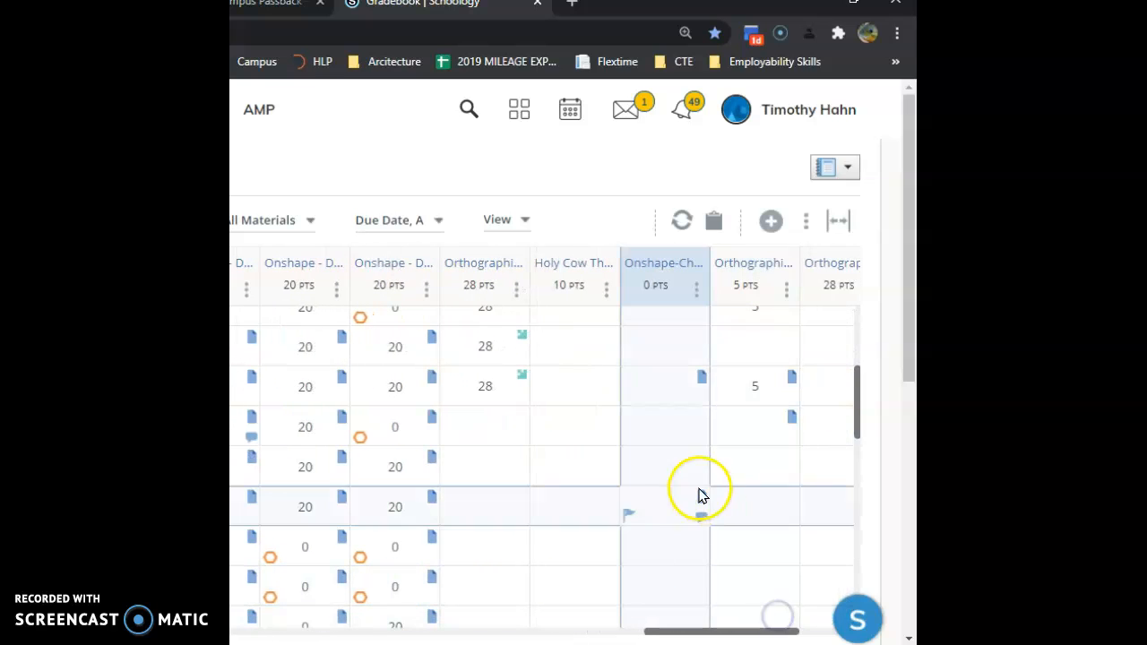
click(674, 518)
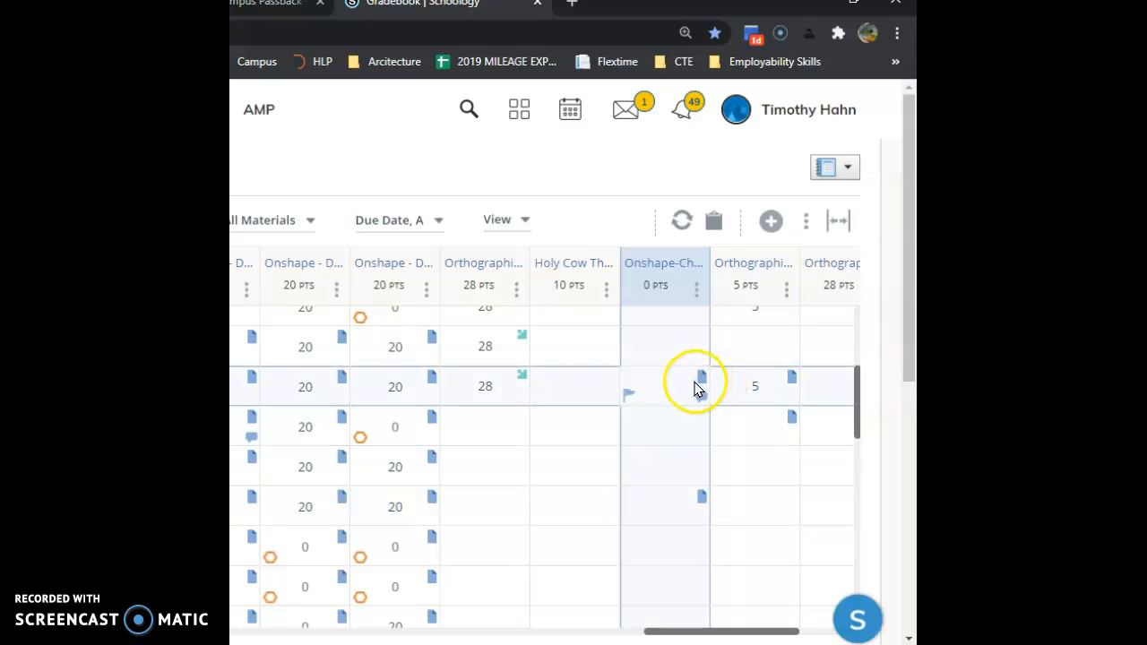
click(664, 389)
click(757, 394)
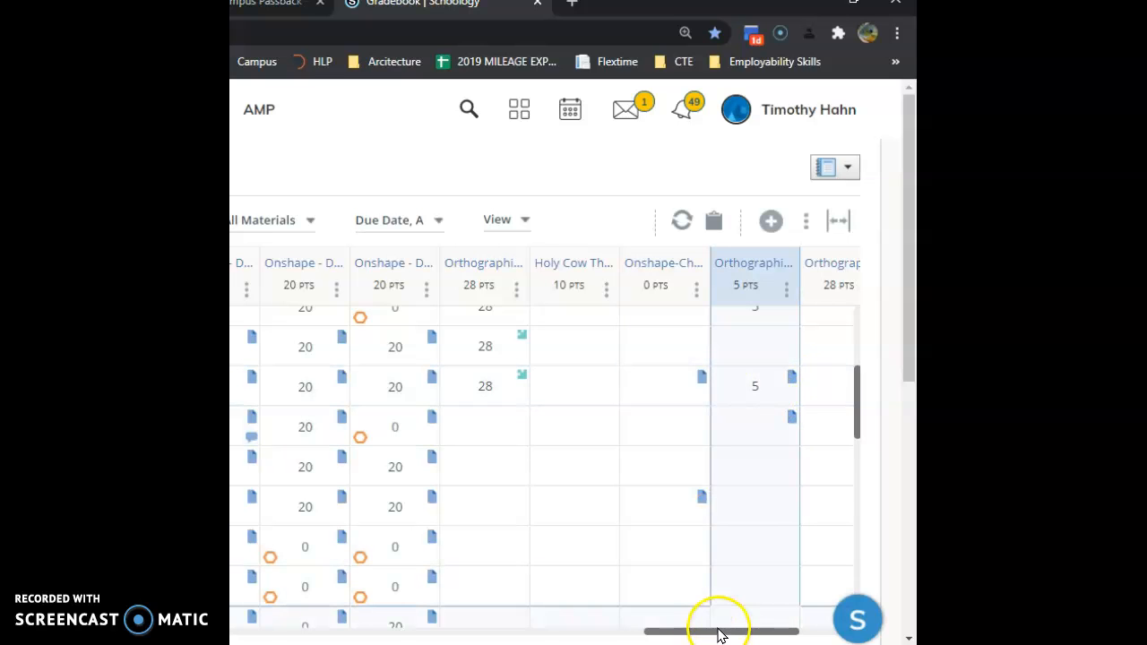
drag(703, 633, 644, 621)
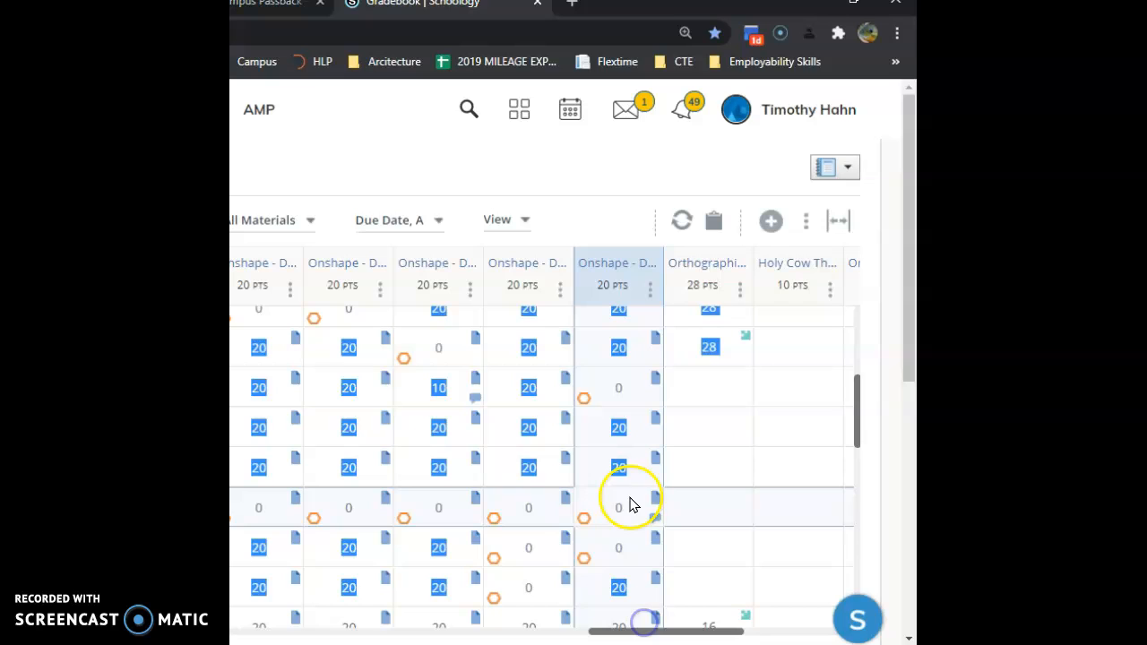
Step: Try the Incomplete and Excused exceptions on the empty 28-point Orthographic cell in the row scored 10, and clear the exception
click(668, 400)
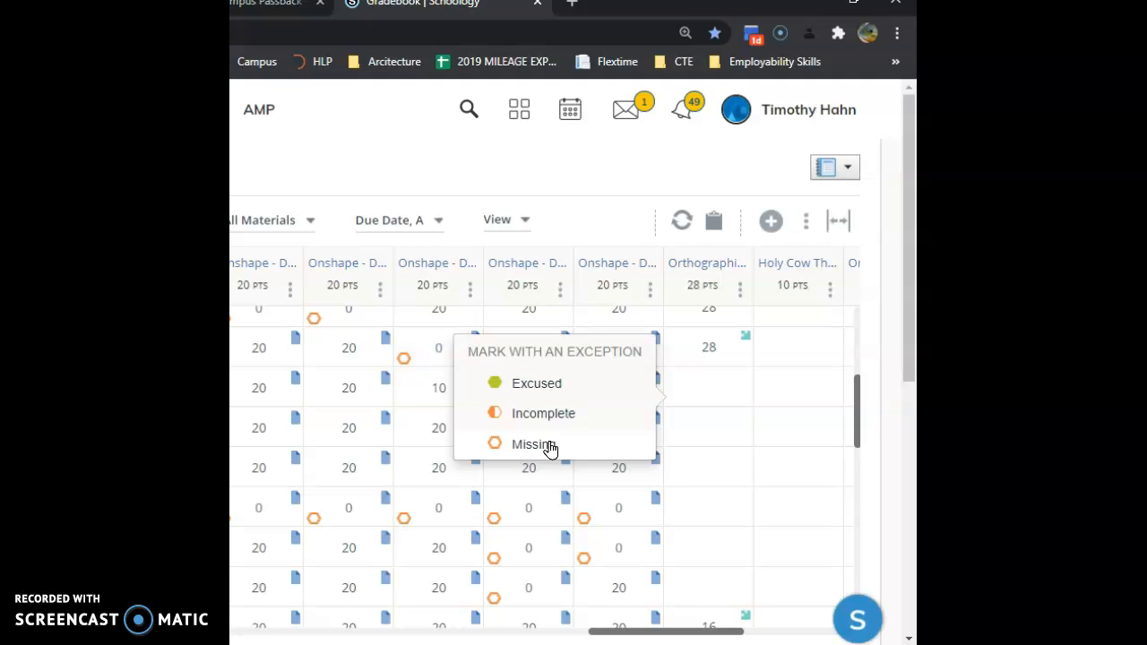
click(567, 418)
click(578, 391)
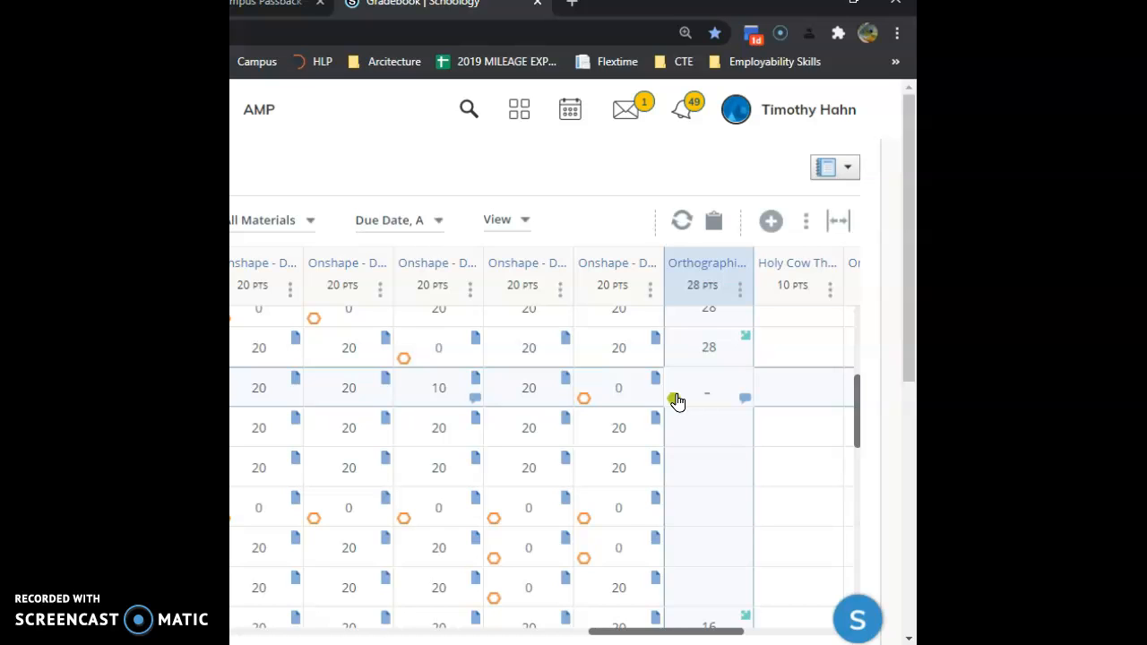
click(673, 399)
click(549, 388)
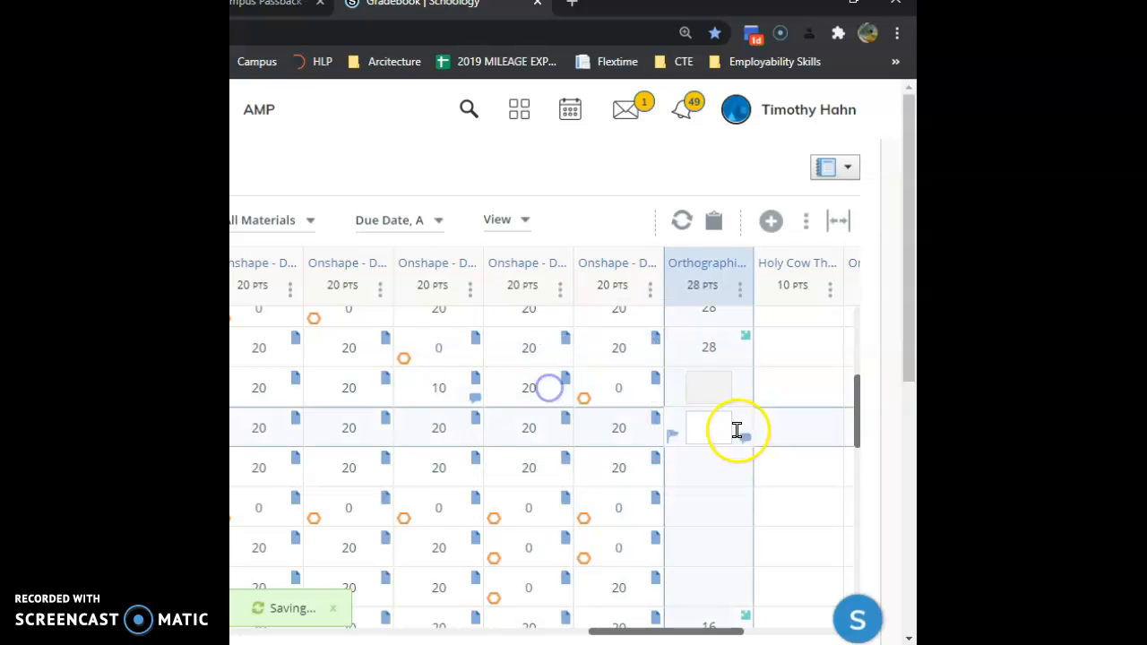
Step: Mark the same empty 28-point Orthographic cell as Missing and remove that exception
click(673, 400)
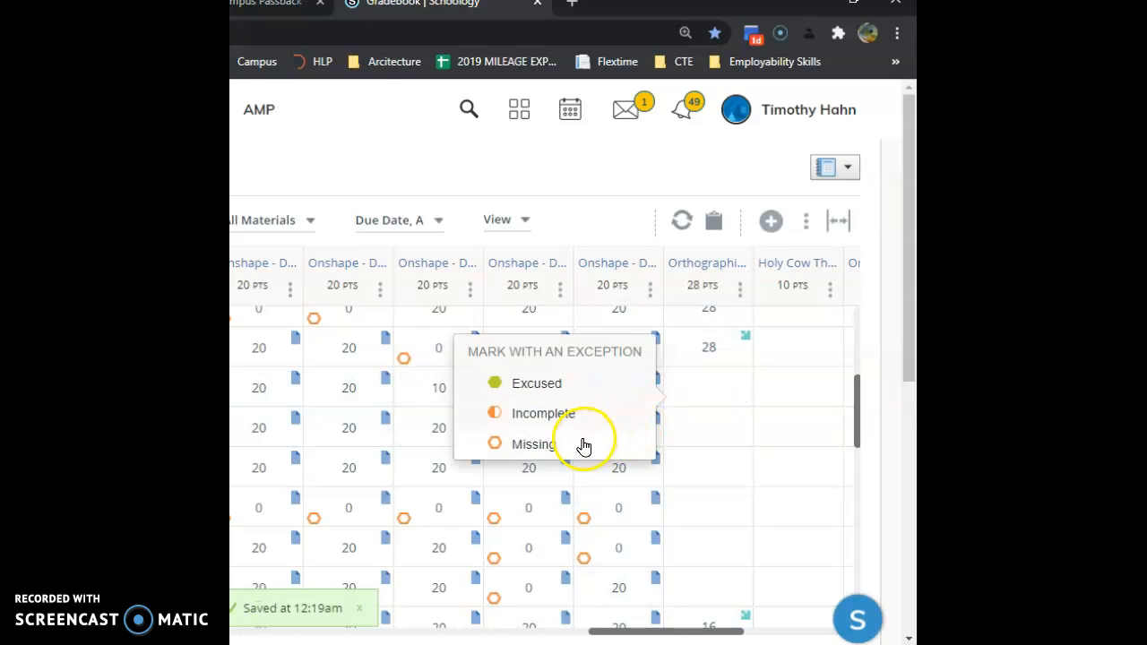
click(583, 445)
click(672, 399)
click(556, 445)
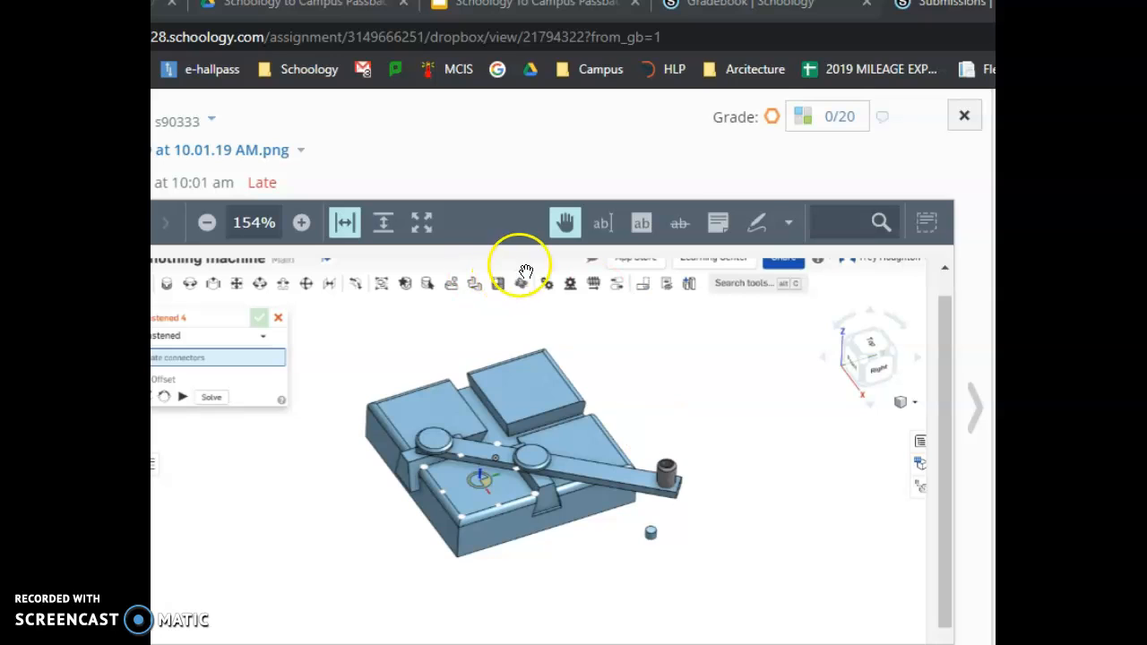
Step: Grade the late submission 20 (Perfect!) on the Model Completion rubric and save the rating
click(801, 120)
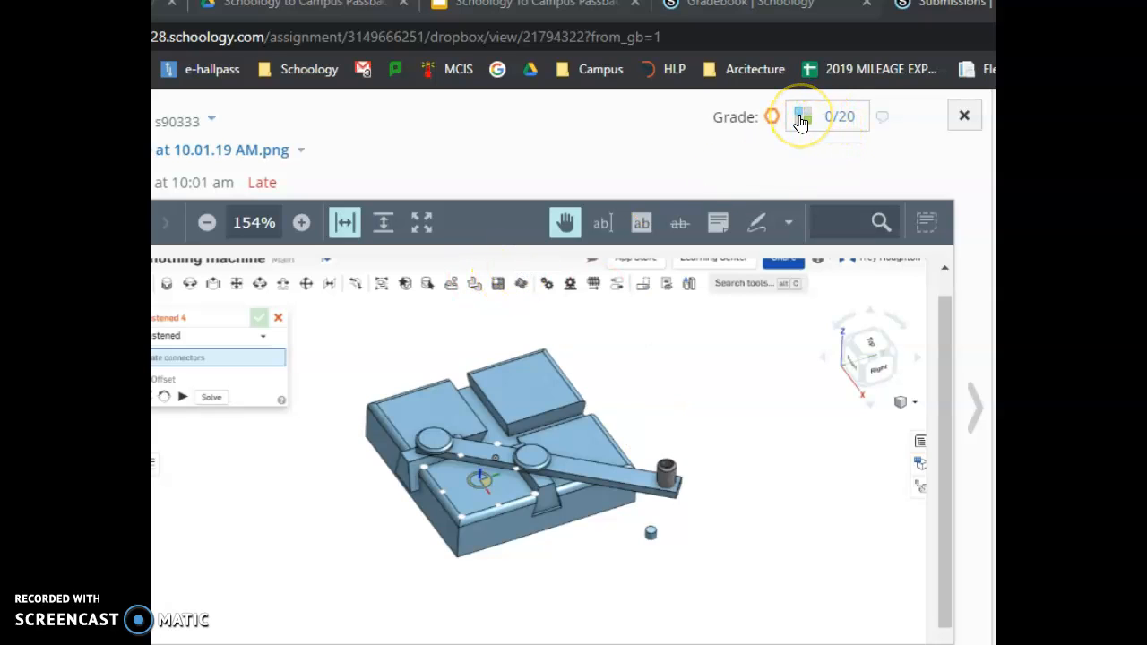
click(801, 120)
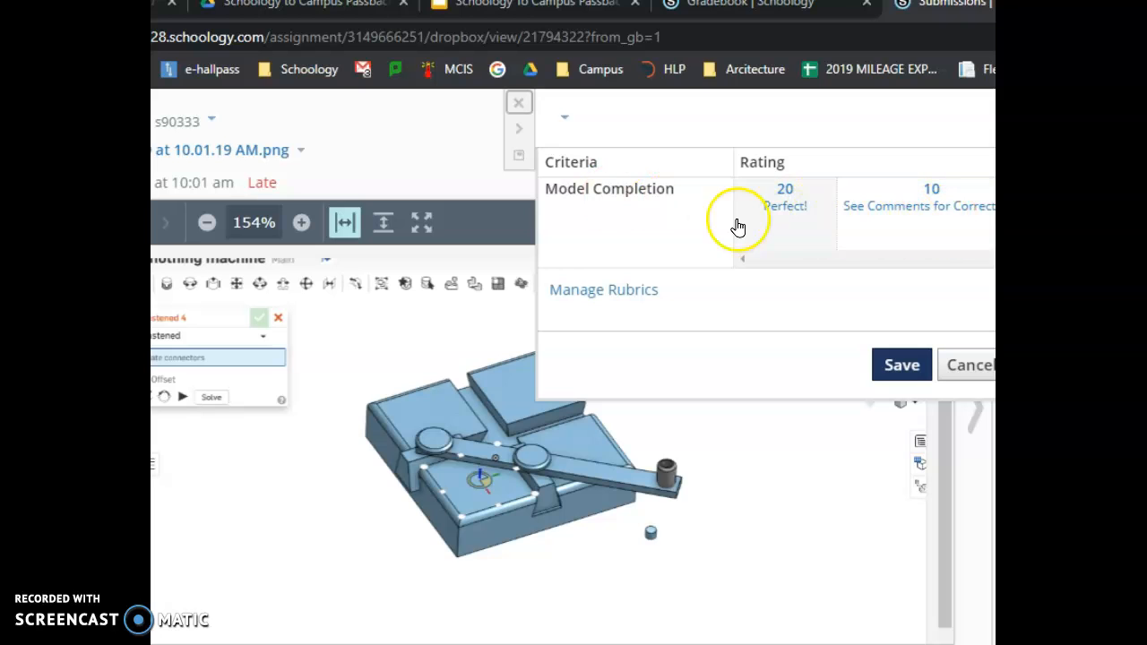
click(768, 223)
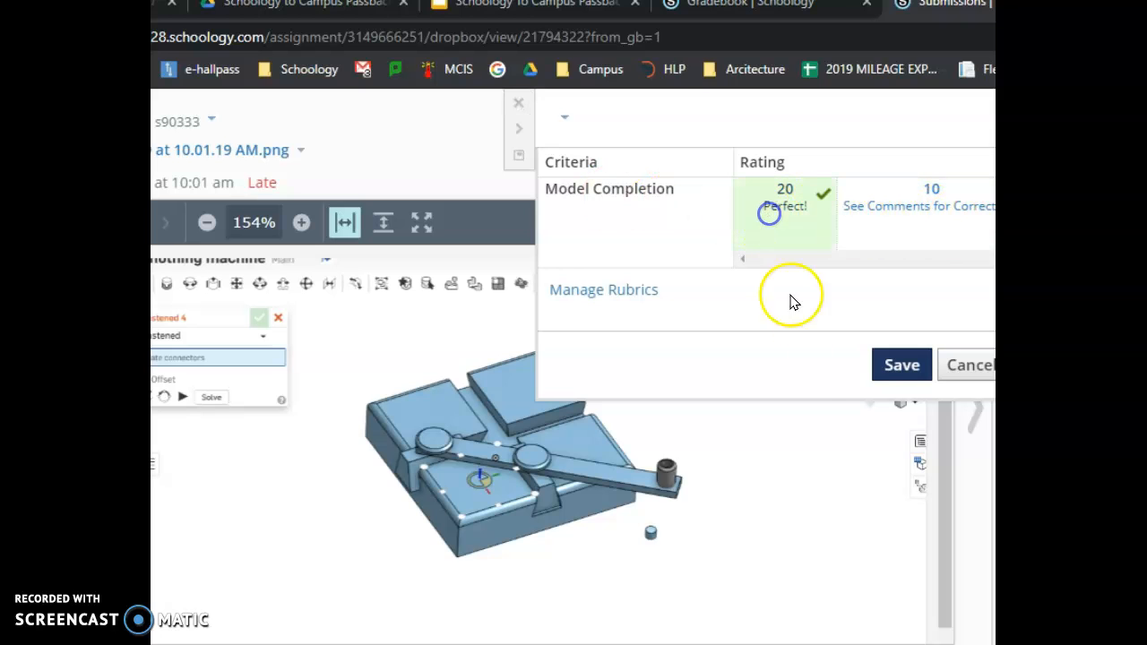
click(902, 365)
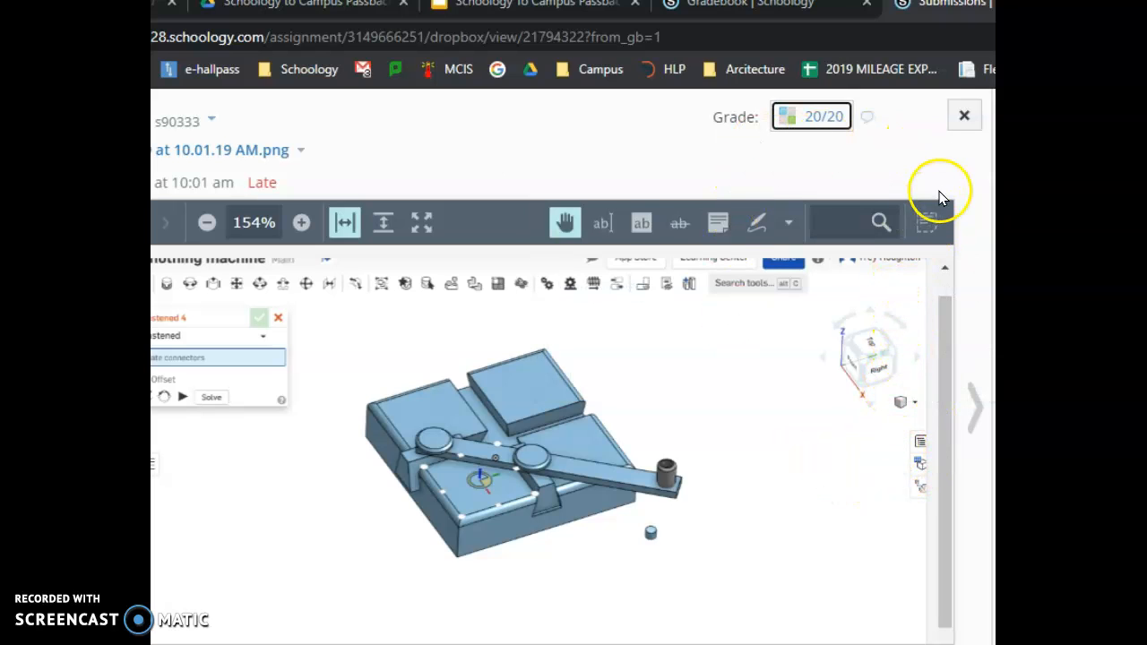
Step: Return to the gradebook, highlight cells that are Graded with New Submission, and look through the student rows
click(357, 642)
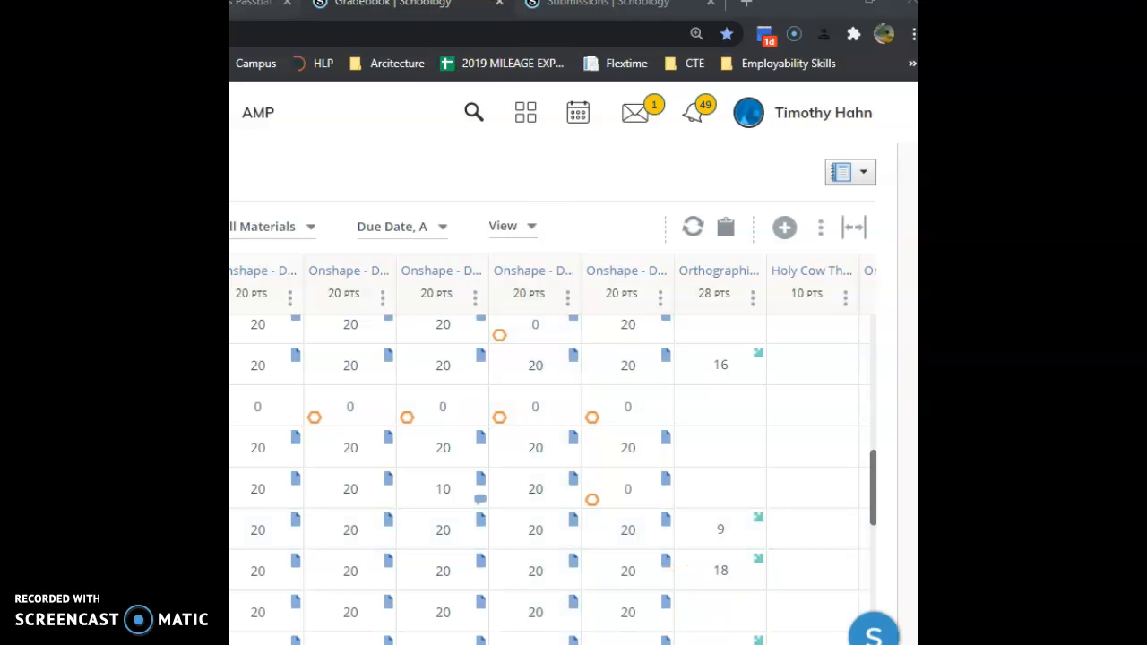
click(532, 230)
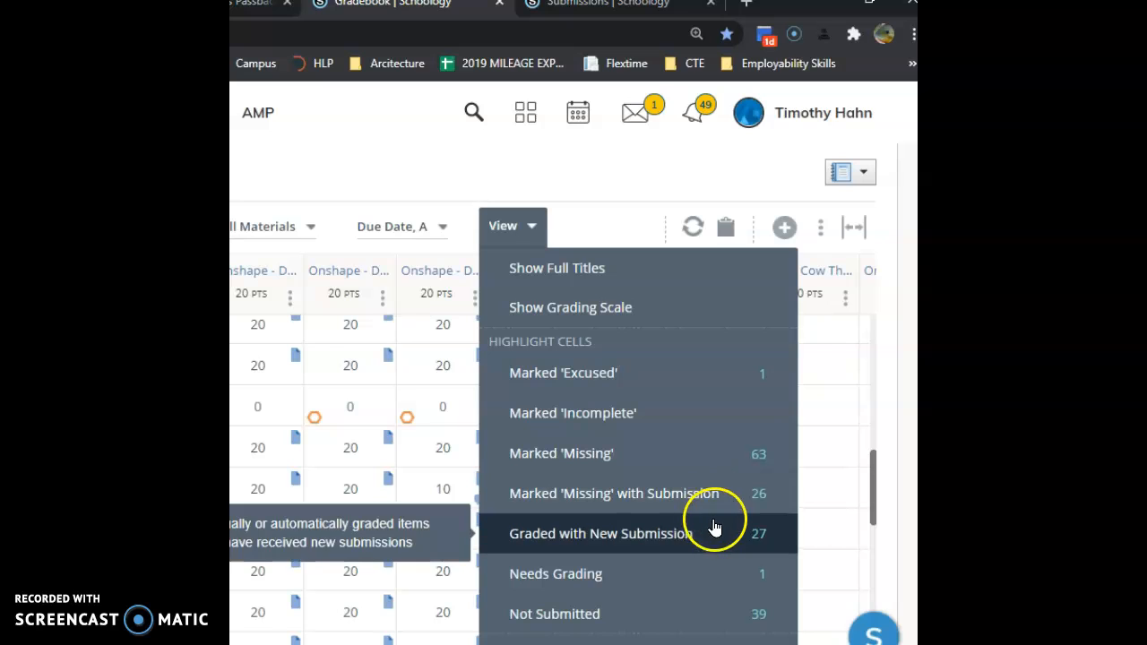
click(665, 537)
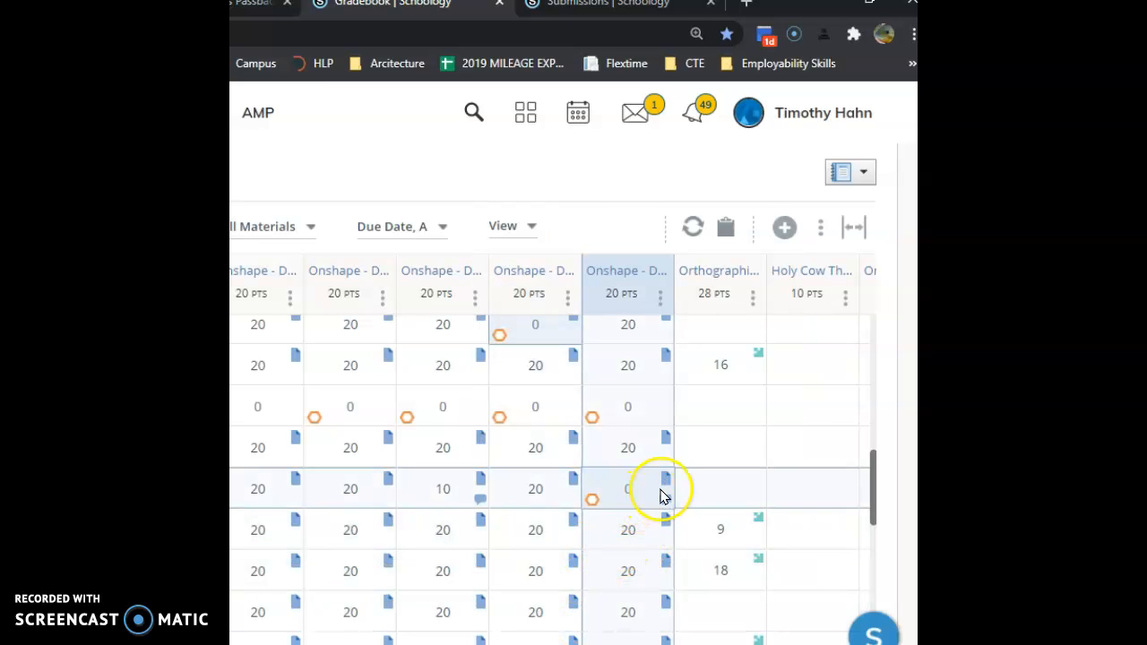
scroll(647, 512, up, 5)
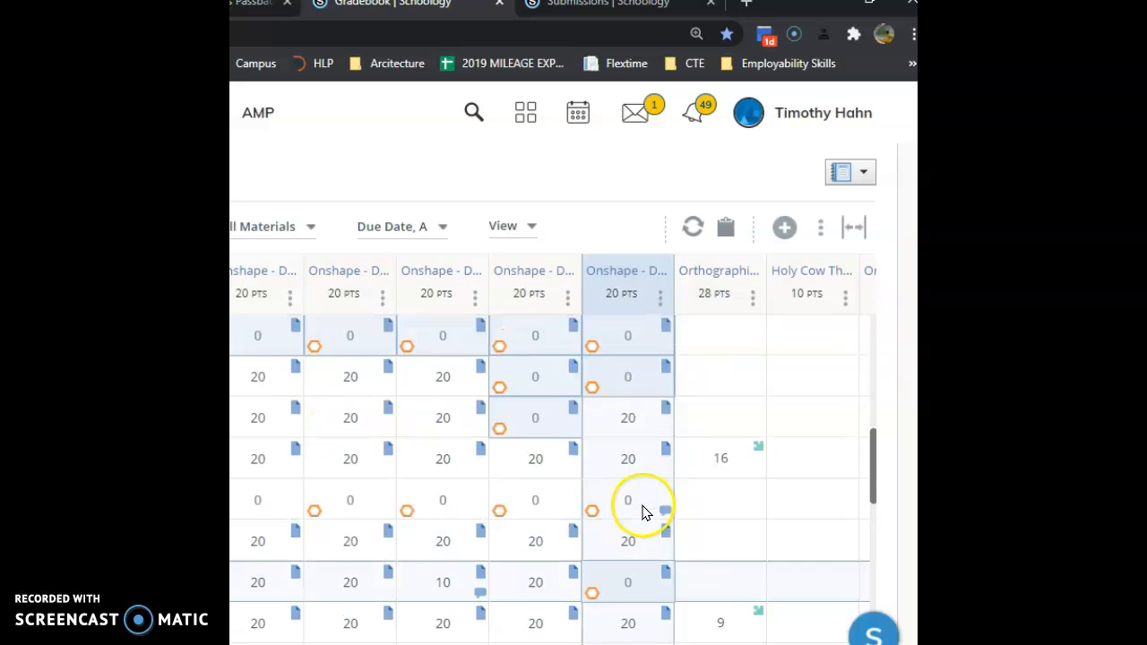
scroll(645, 568, up, 4)
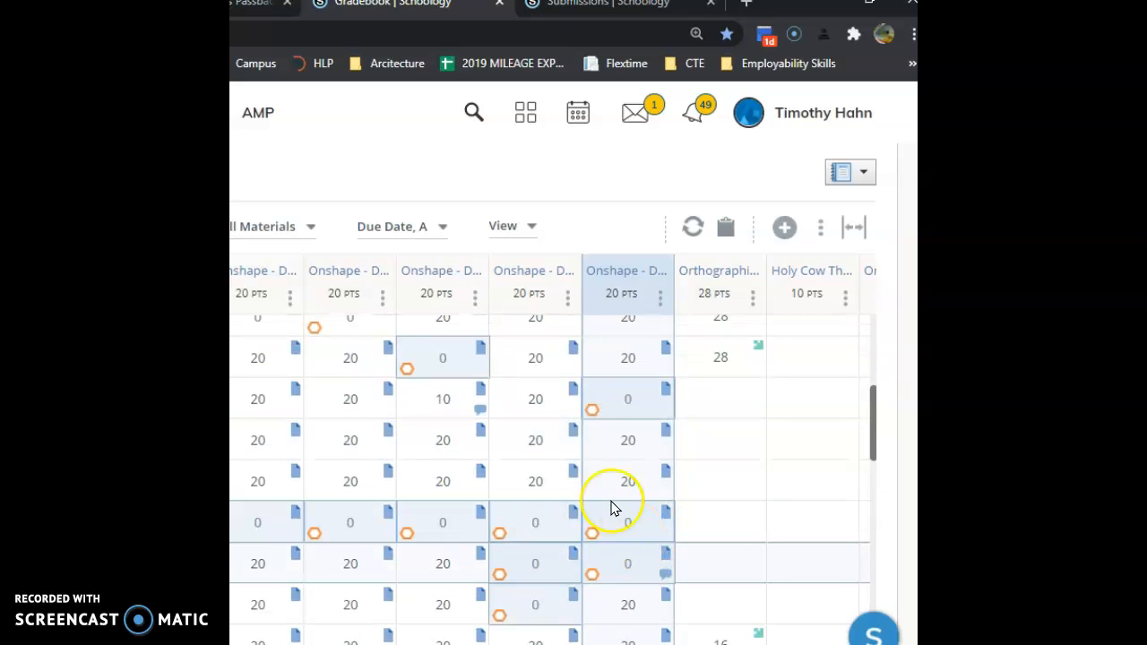
scroll(601, 499, up, 3)
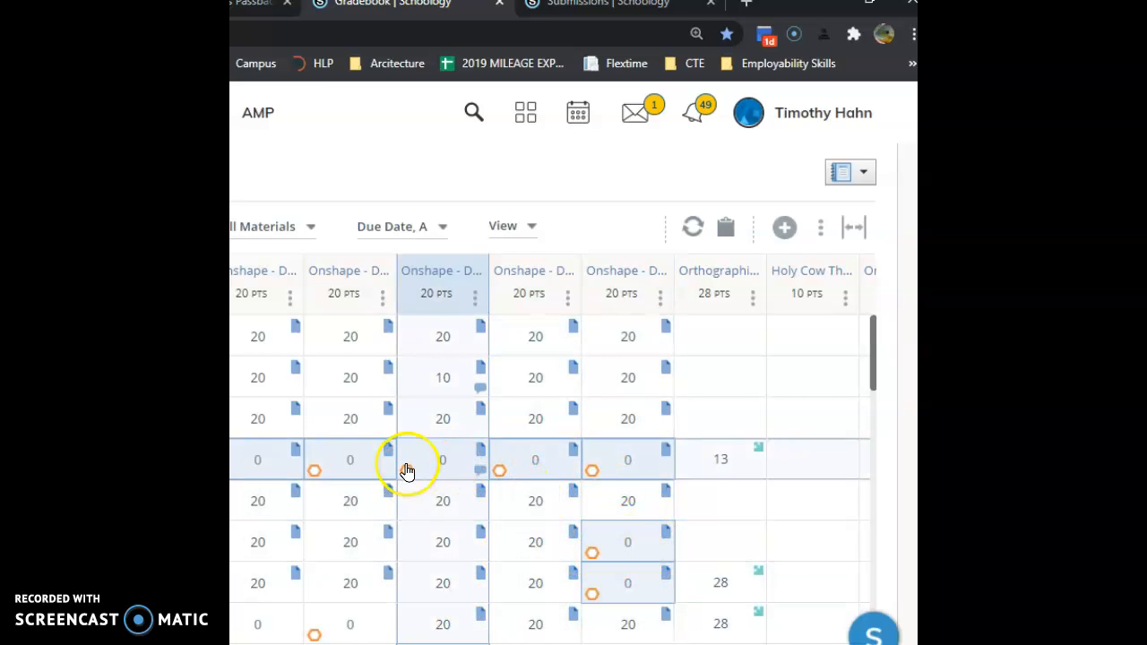
scroll(667, 573, down, 5)
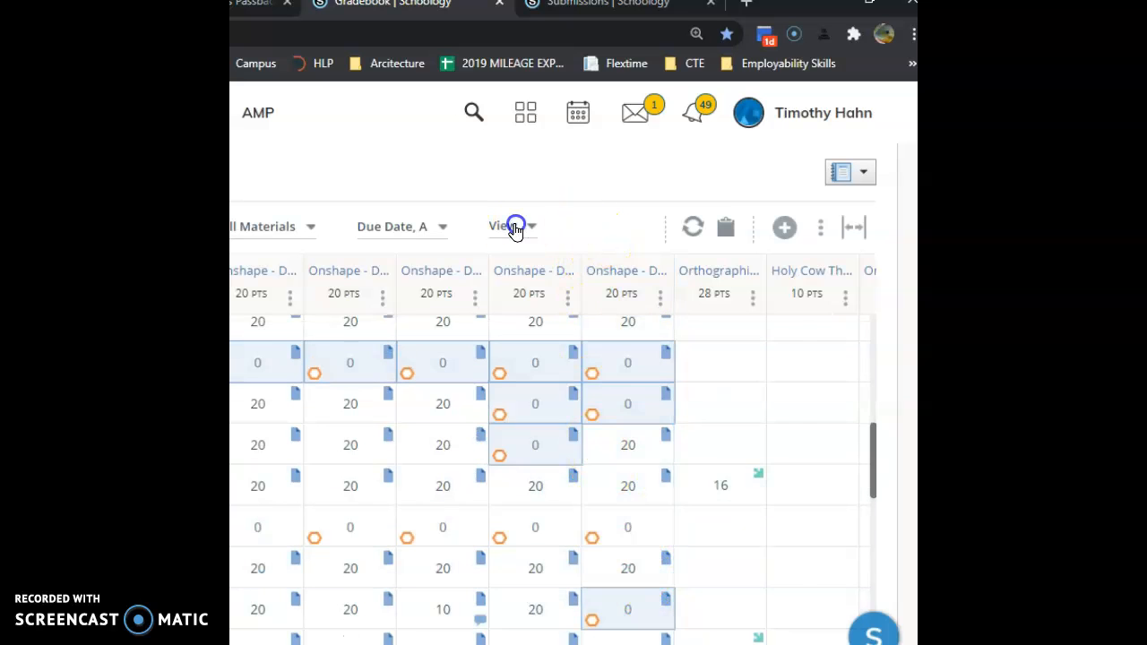
Step: Also highlight cells Marked 'Missing' with Submission and look through the Onshape columns
click(515, 226)
click(596, 497)
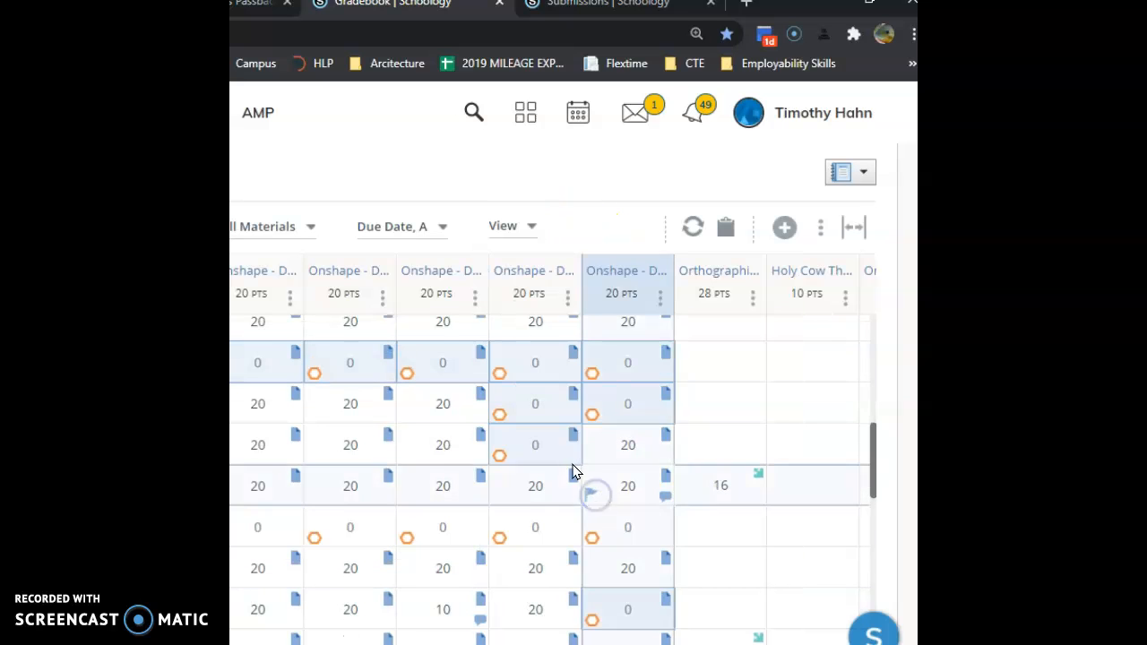
scroll(624, 493, up, 2)
scroll(624, 499, down, 3)
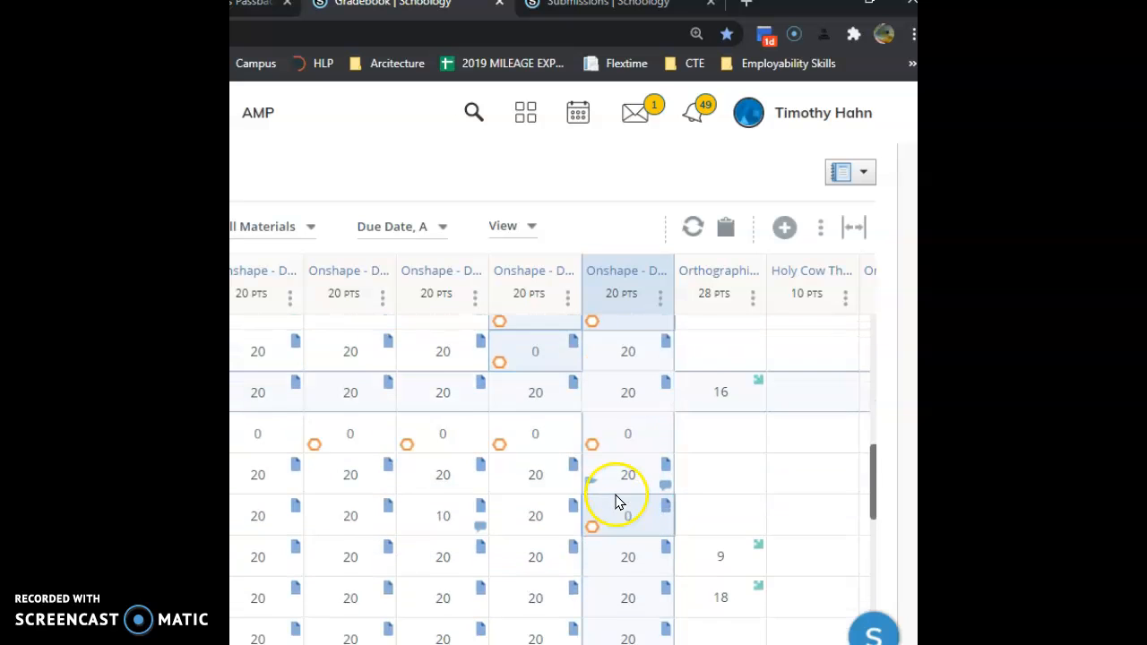
scroll(614, 499, up, 4)
Step: Turn off the Marked 'Missing' with Submission and Graded with New Submission highlights
click(530, 228)
click(584, 498)
click(507, 228)
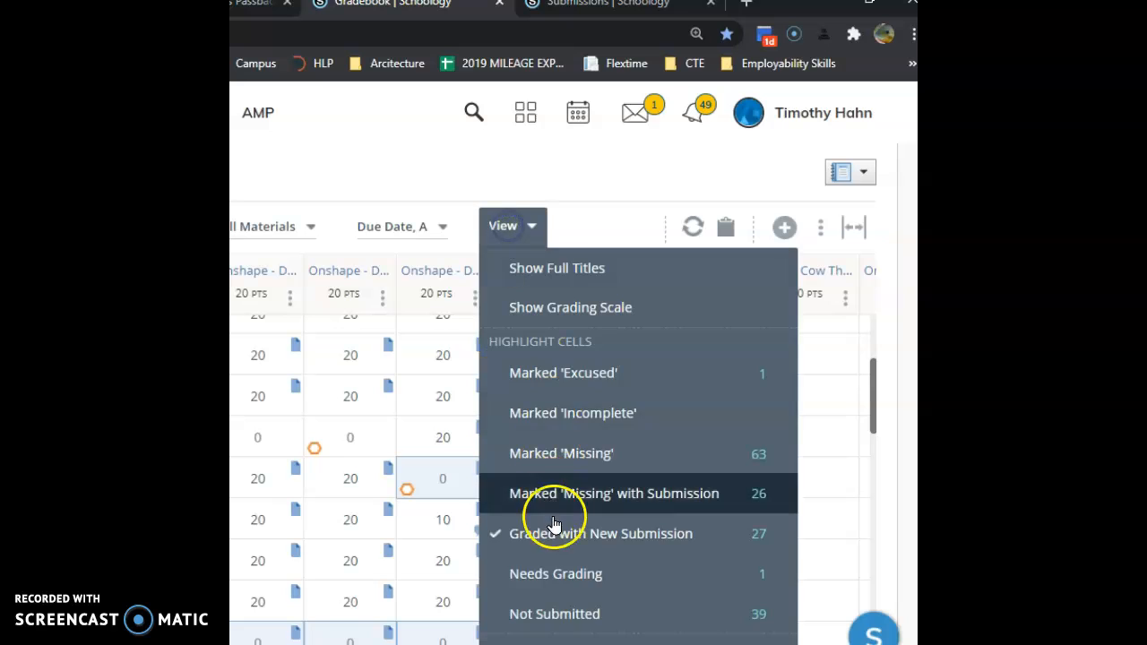
click(557, 532)
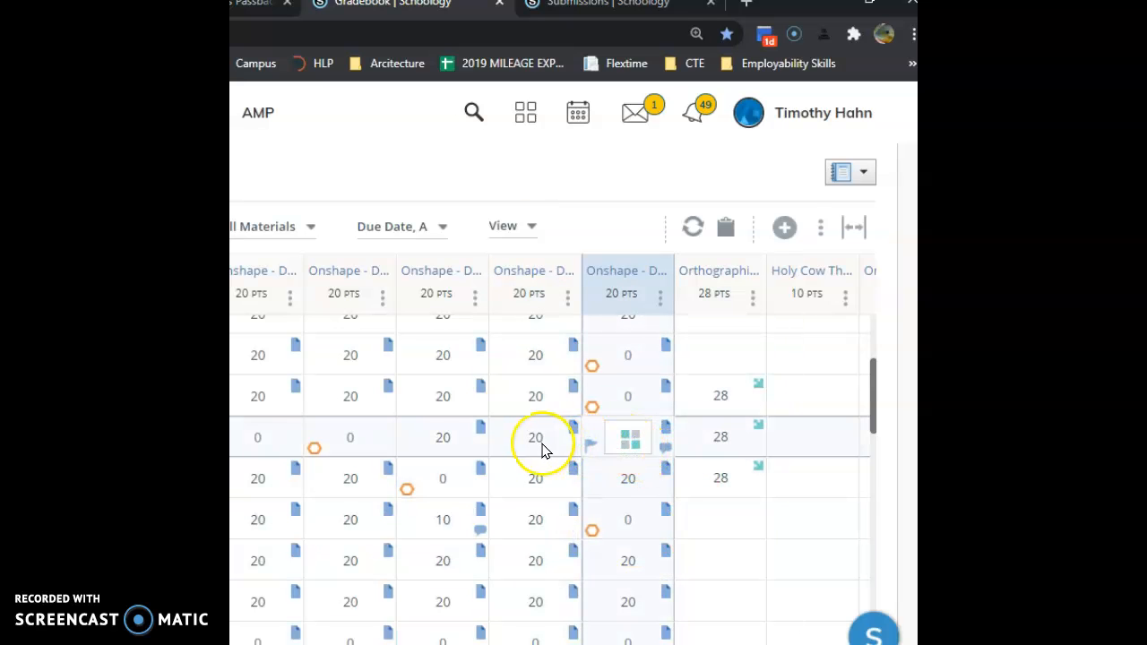